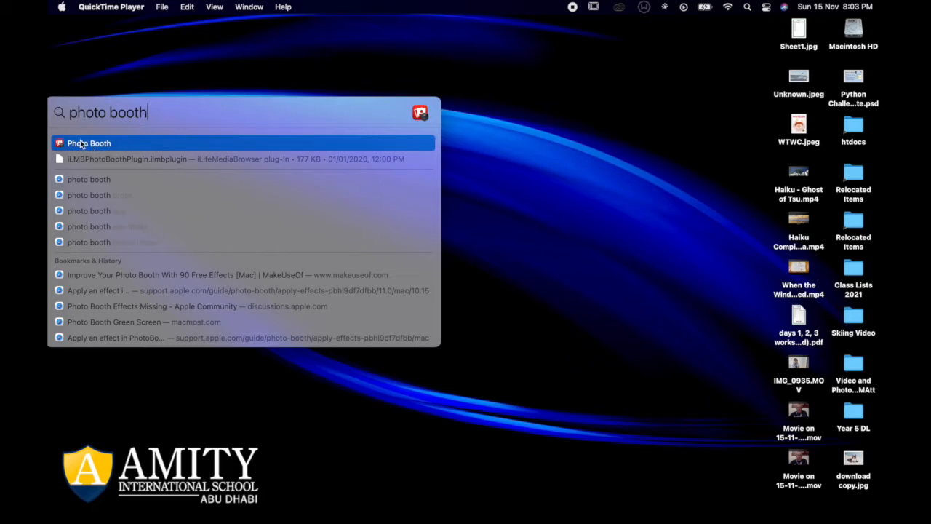
# - Open Photo Booth and apply the Stretch effect to the live camera picture
pyautogui.click(93, 144)
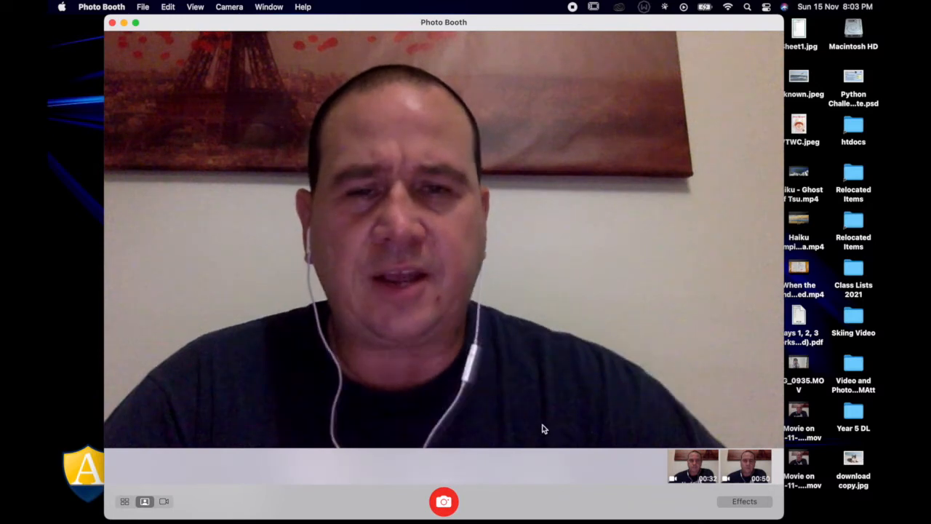
pyautogui.click(744, 502)
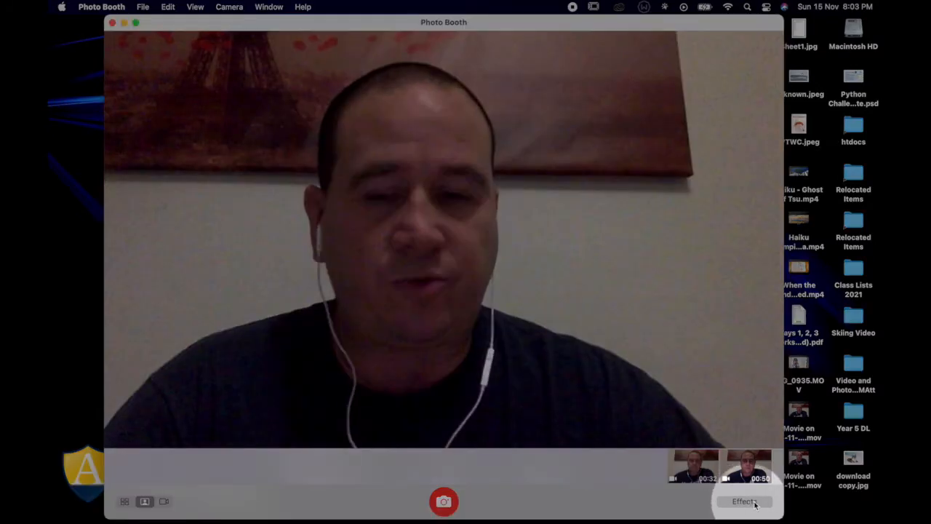
pyautogui.click(745, 501)
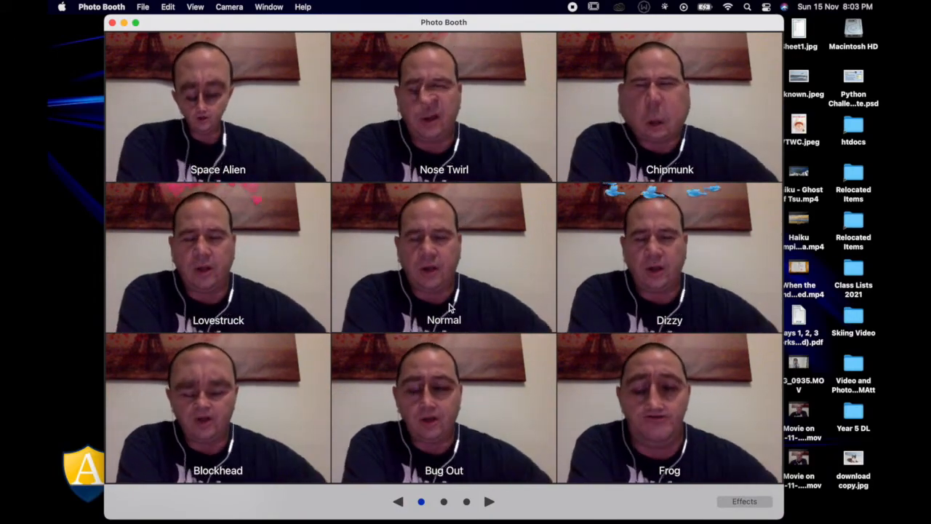
pyautogui.click(467, 501)
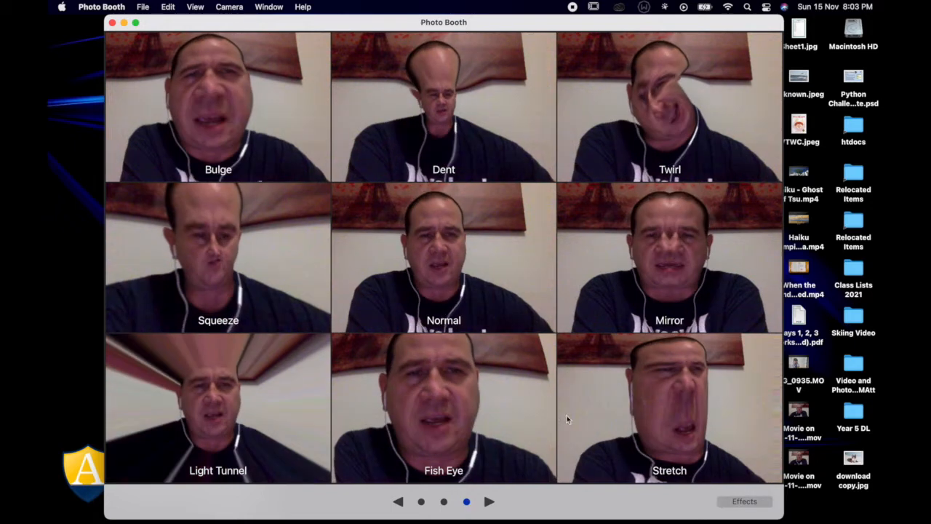
pyautogui.click(672, 421)
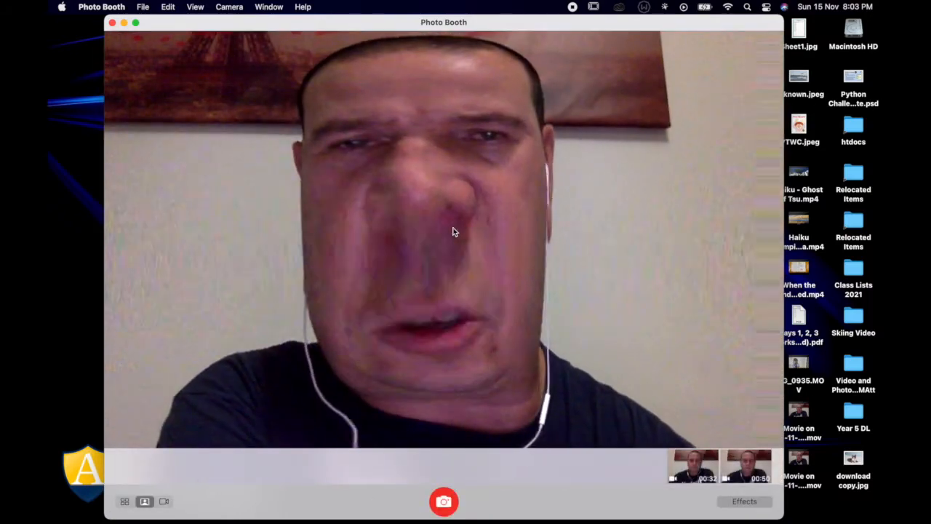
# - Try video mode, go back to photo mode, and apply the Twirl effect with a slightly lower strength
pyautogui.click(164, 502)
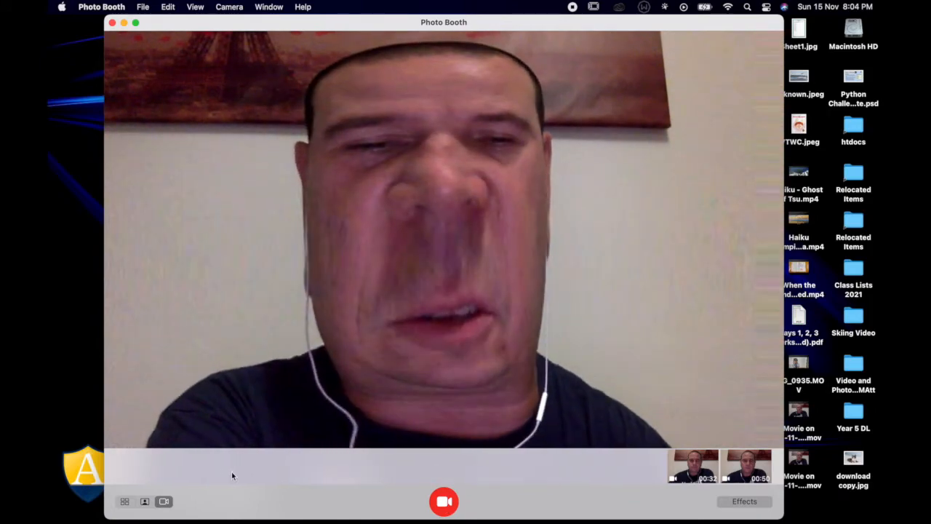
pyautogui.click(124, 502)
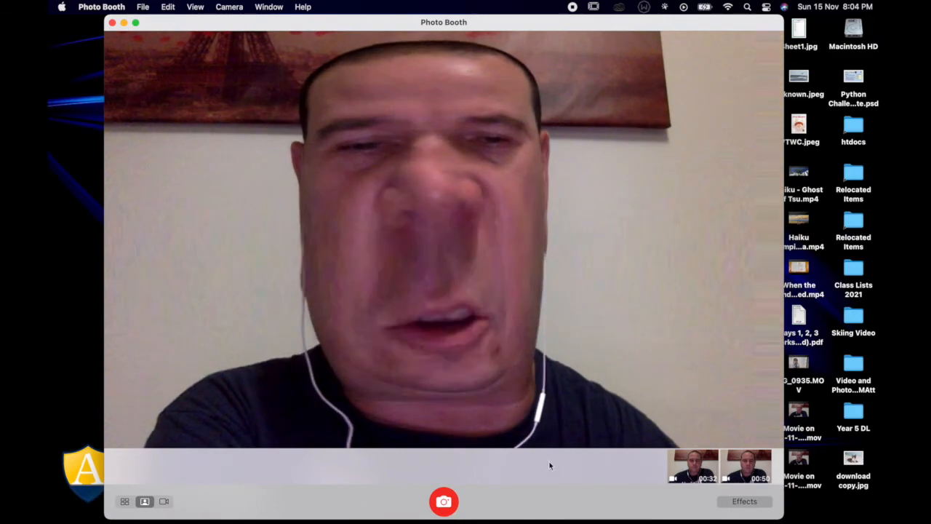
pyautogui.click(748, 505)
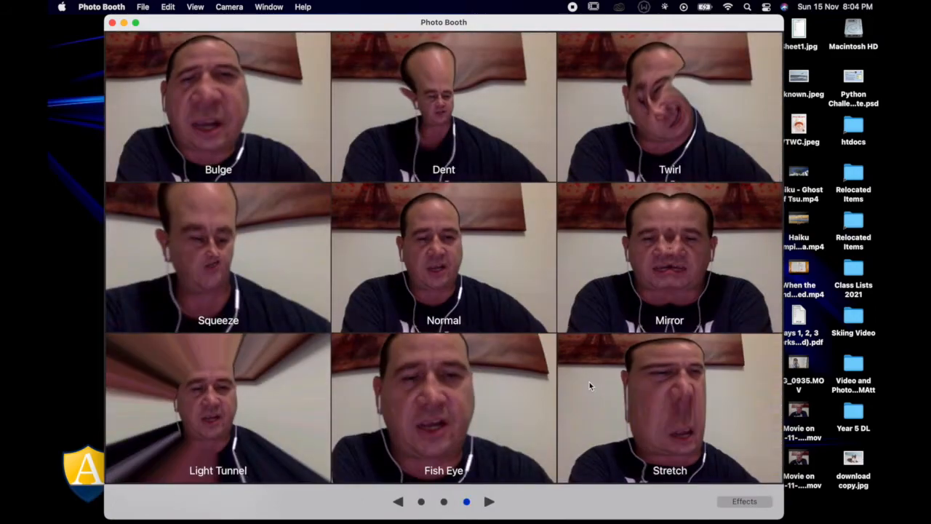
pyautogui.click(664, 125)
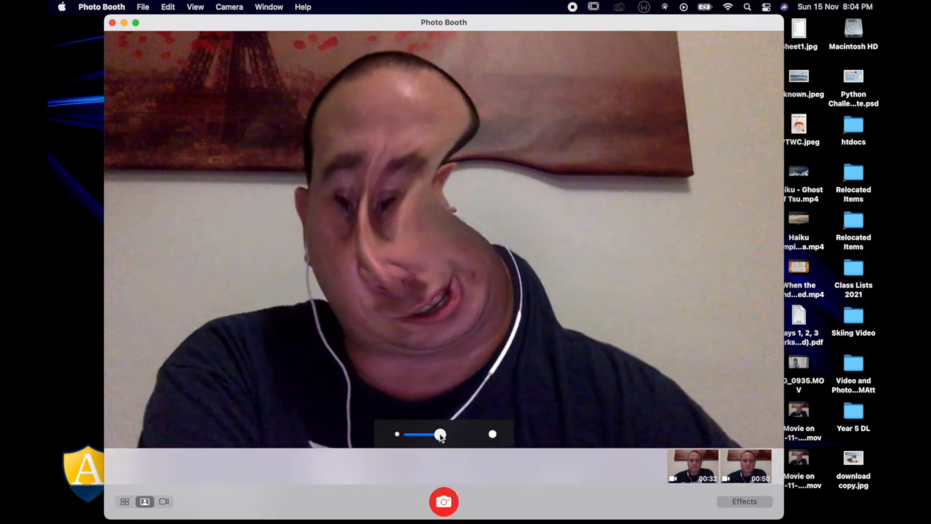
pyautogui.moveTo(438, 434); pyautogui.dragTo(430, 436)
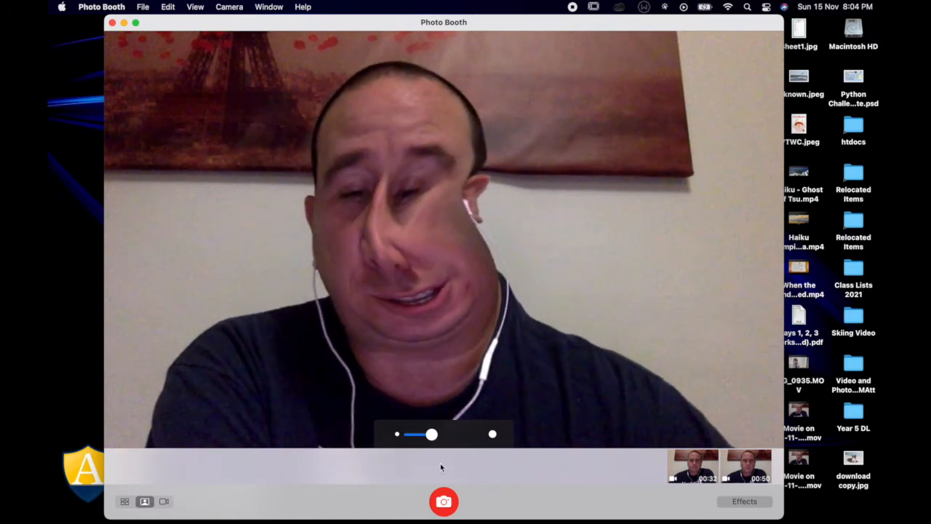
# - Switch to video recording mode and set the camera effect to Normal
pyautogui.click(164, 501)
pyautogui.moveTo(413, 478)
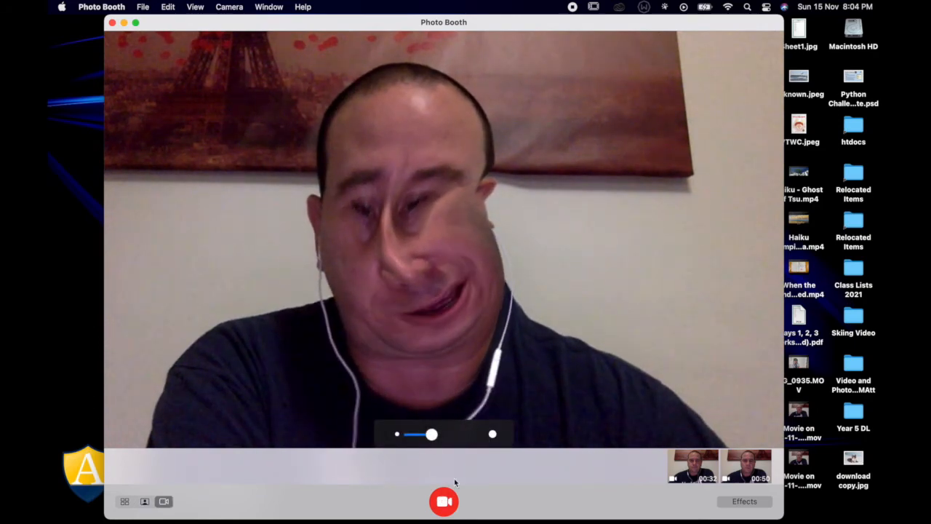
pyautogui.click(739, 501)
pyautogui.click(471, 263)
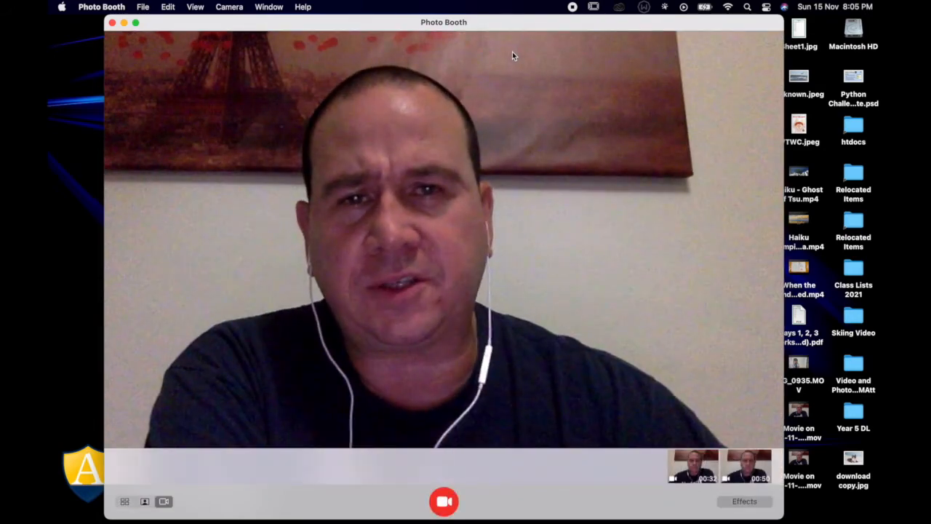
# - Move the Photo Booth window clear of the desktop files and try to copy the 00:32 clip to the desktop
pyautogui.moveTo(442, 22); pyautogui.dragTo(392, 22)
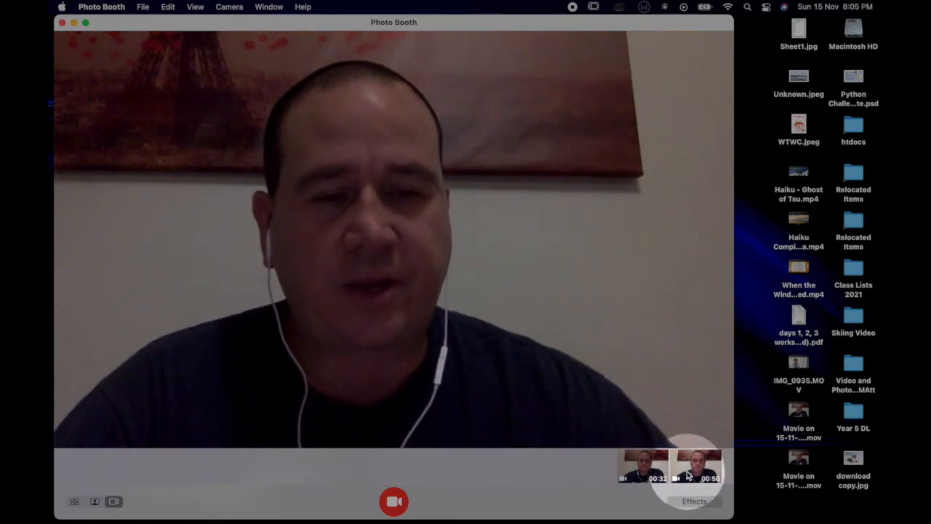
pyautogui.click(649, 468)
pyautogui.moveTo(650, 467); pyautogui.dragTo(750, 452)
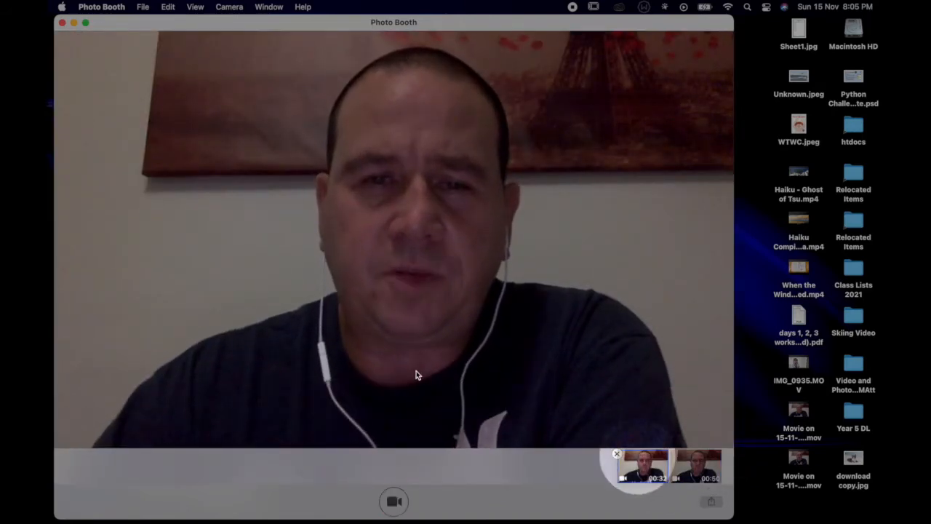
pyautogui.click(417, 374)
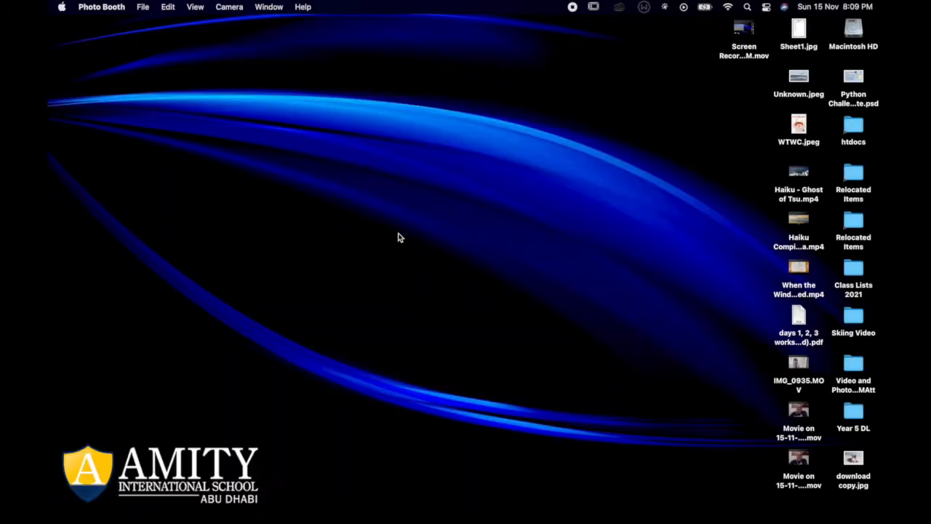
# - Open iMovie, dismiss its What's New screen, and return to the desktop
pyautogui.moveTo(320, 518)
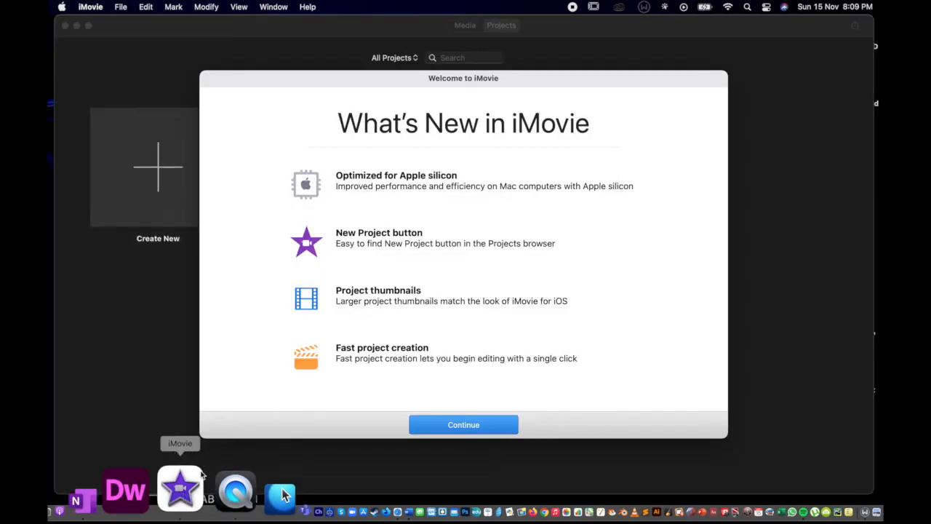
pyautogui.click(447, 425)
pyautogui.click(91, 7)
pyautogui.click(116, 101)
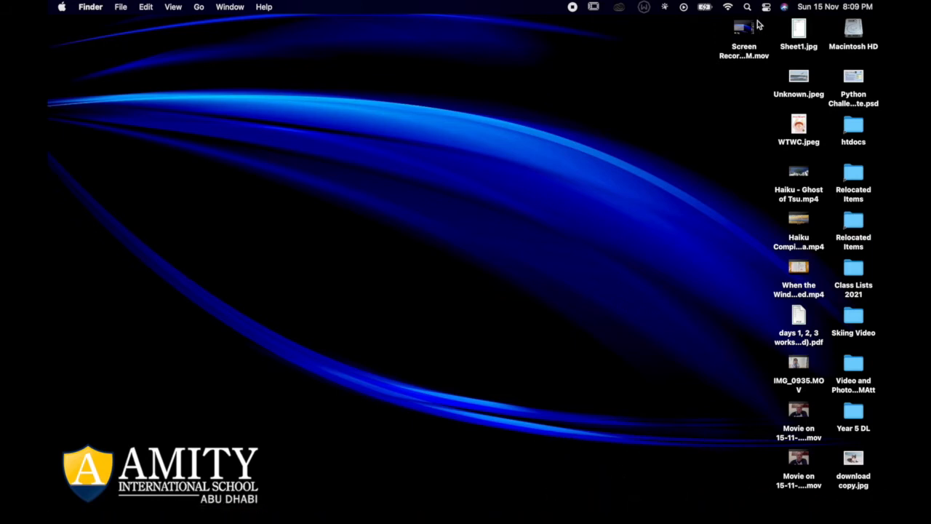
# - Search the Mac for "imovie" and open the iMovie application
pyautogui.click(748, 8)
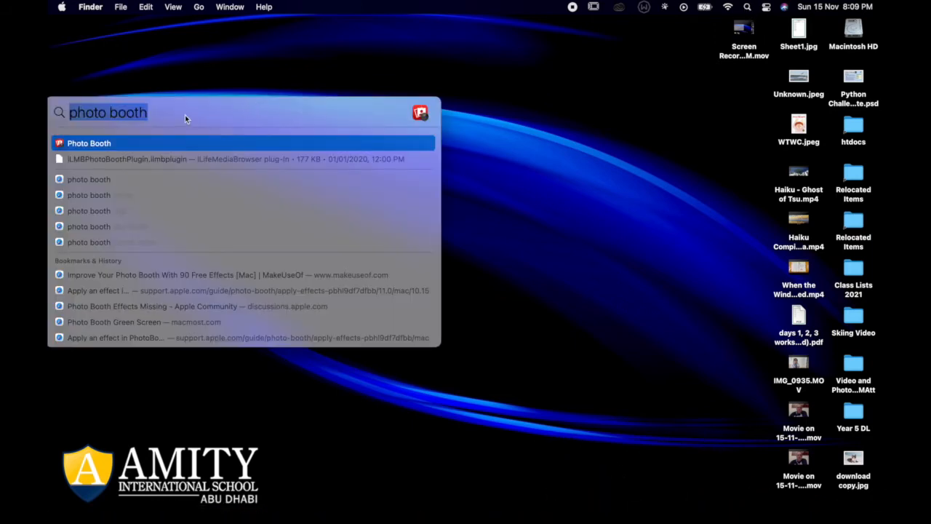
pyautogui.write('imovie')
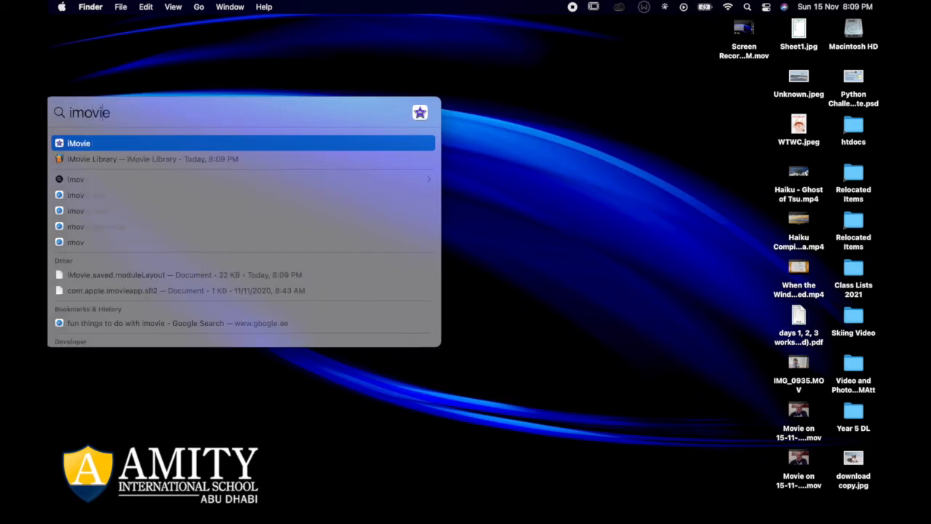
pyautogui.click(75, 144)
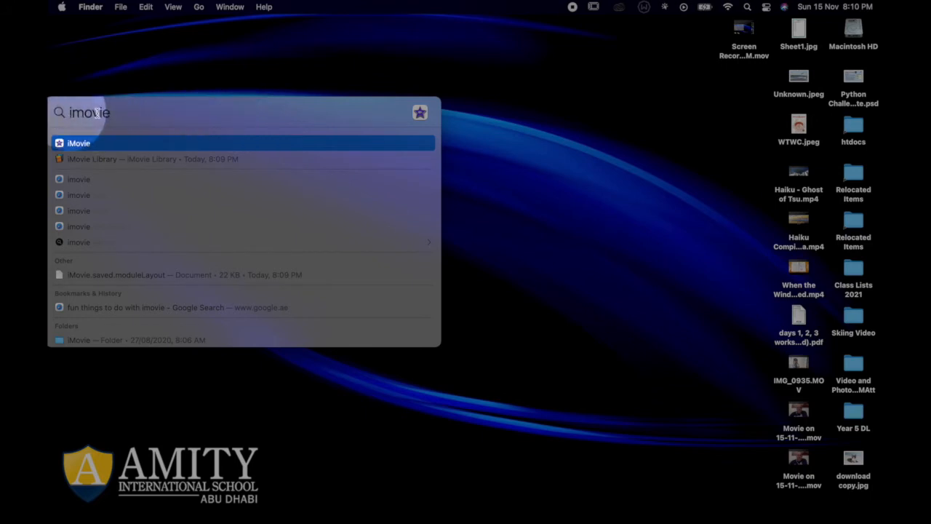
pyautogui.click(72, 148)
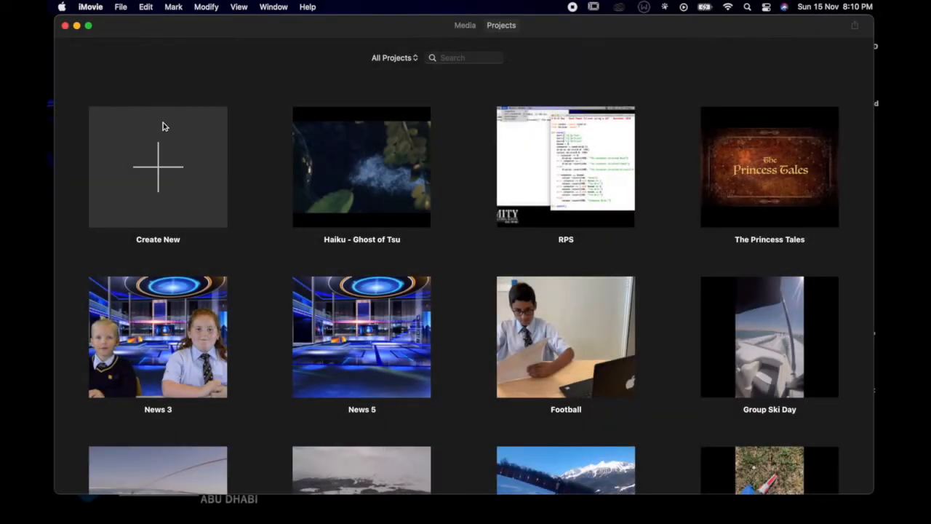
# - Create a new Movie project and add the two "Movie on 15-11" clips from the desktop to its timeline
pyautogui.click(166, 171)
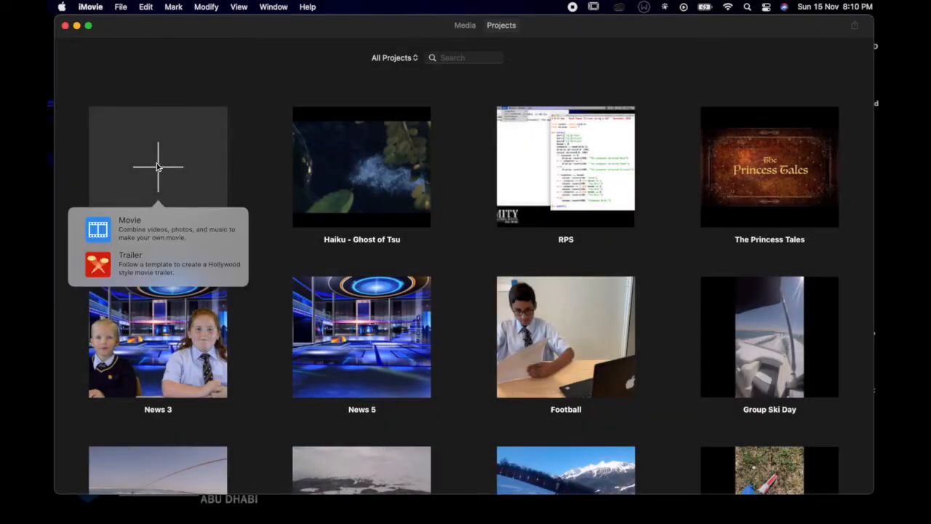
pyautogui.click(133, 231)
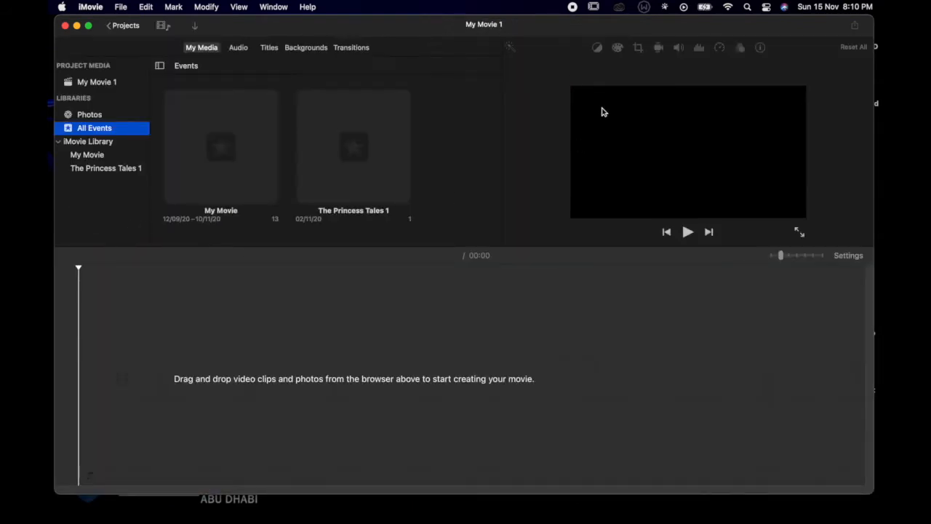
pyautogui.moveTo(647, 32); pyautogui.dragTo(509, 37)
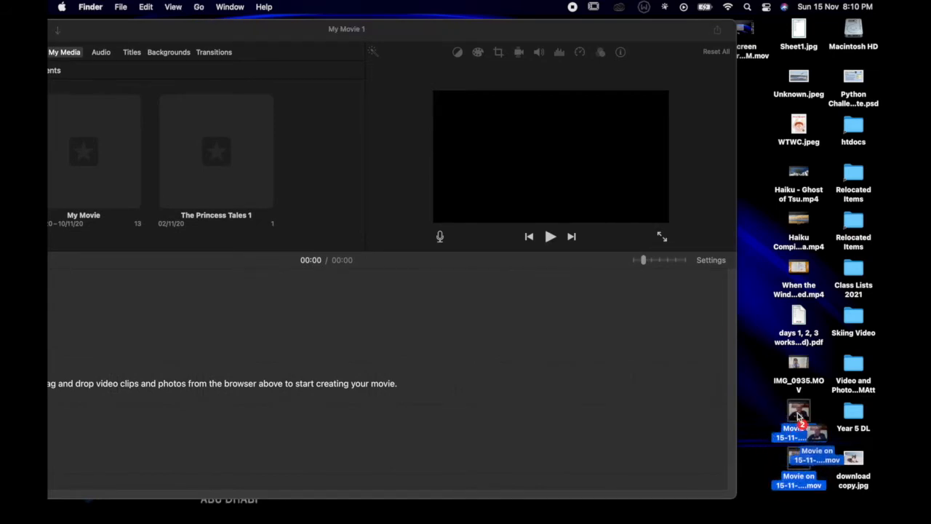
pyautogui.moveTo(795, 416); pyautogui.dragTo(557, 368)
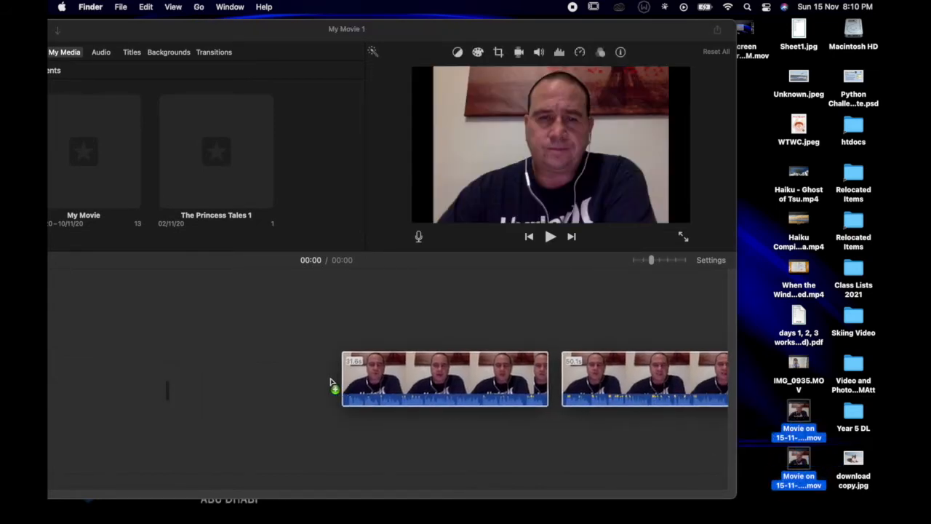
pyautogui.moveTo(277, 24); pyautogui.dragTo(403, 40)
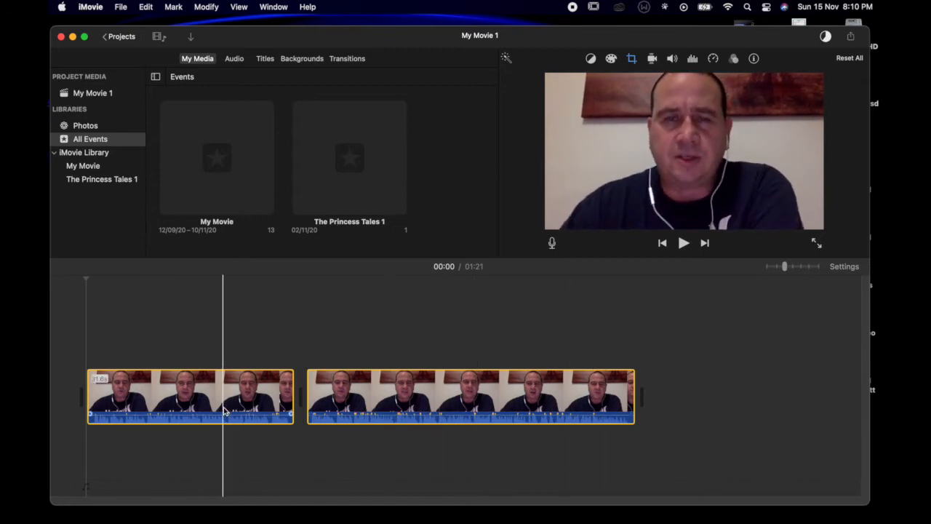
# - Add a Circle Close transition between the two clips in the timeline
pyautogui.click(265, 60)
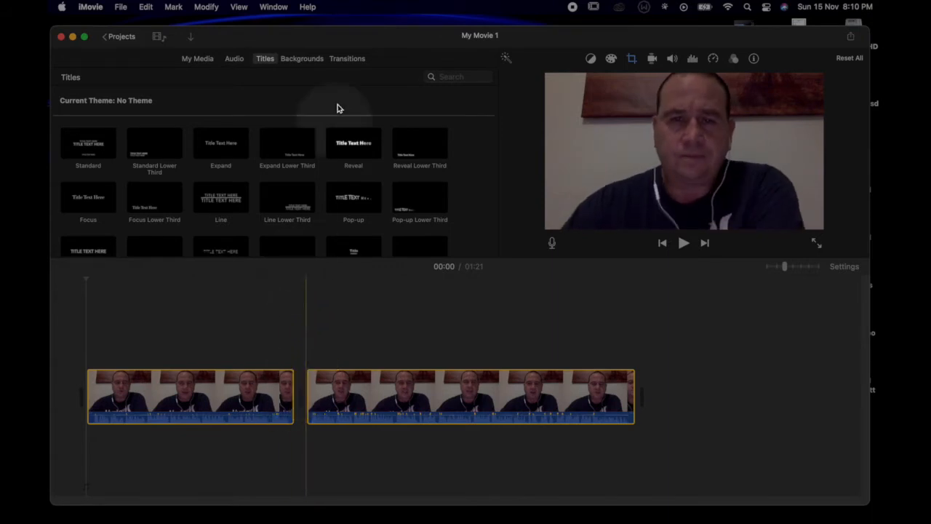
pyautogui.click(342, 62)
pyautogui.scroll(-5, 301, 204)
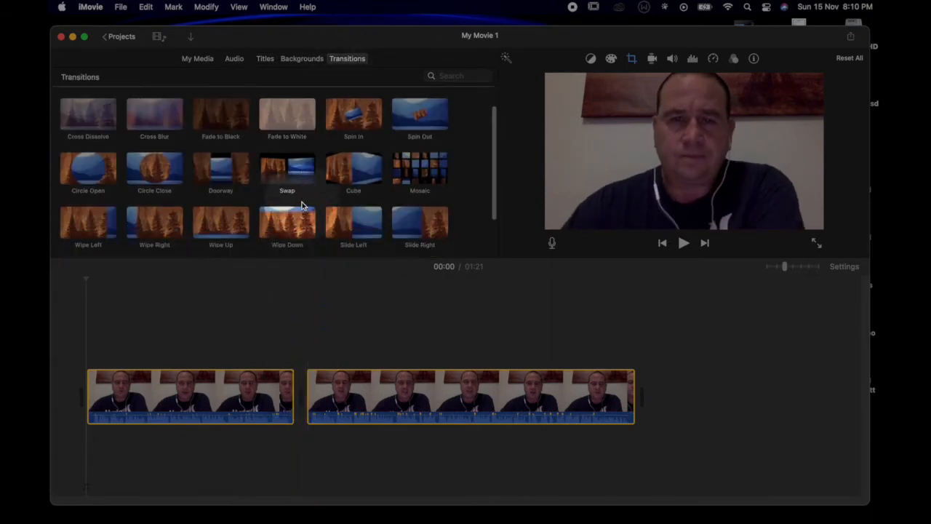
pyautogui.scroll(2, 298, 232)
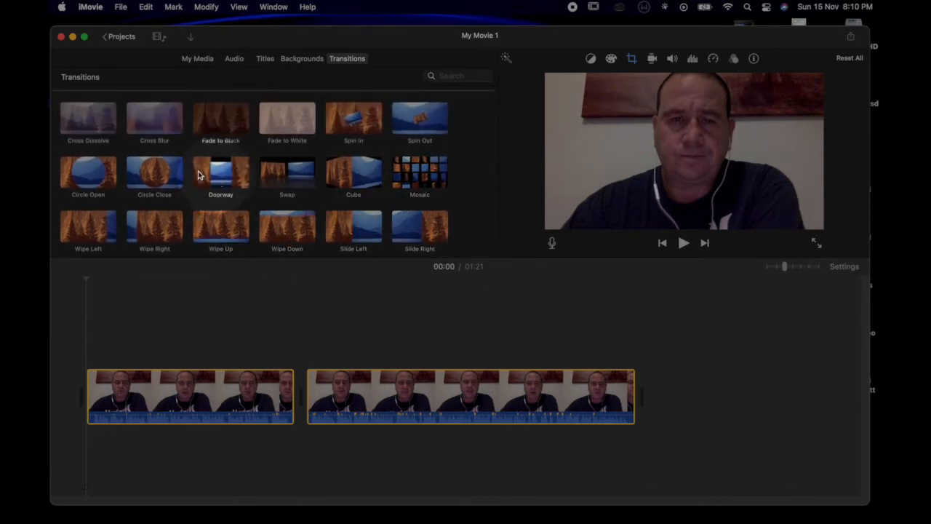
pyautogui.click(154, 173)
pyautogui.moveTo(154, 173); pyautogui.dragTo(296, 398)
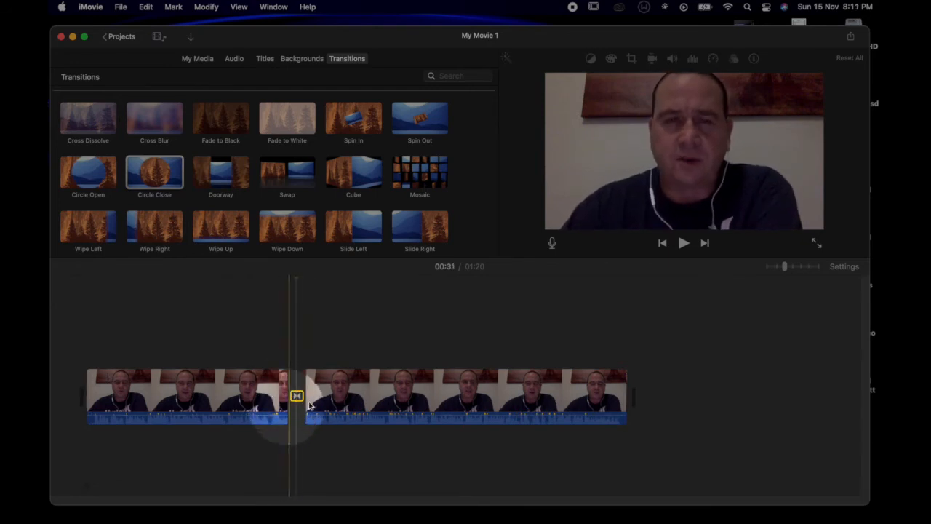
# - Try the Fast speed on the second clip and set its speed back to Normal
pyautogui.click(431, 394)
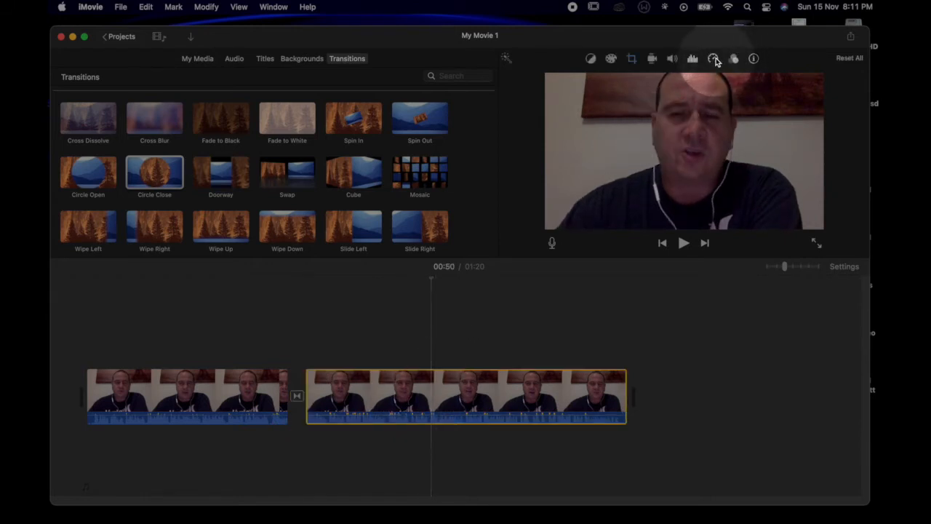
pyautogui.click(714, 59)
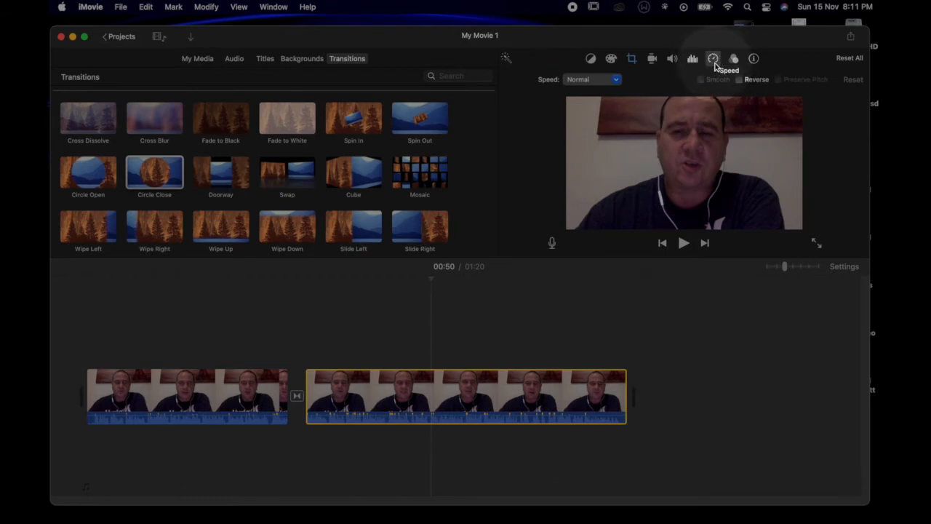
pyautogui.click(598, 80)
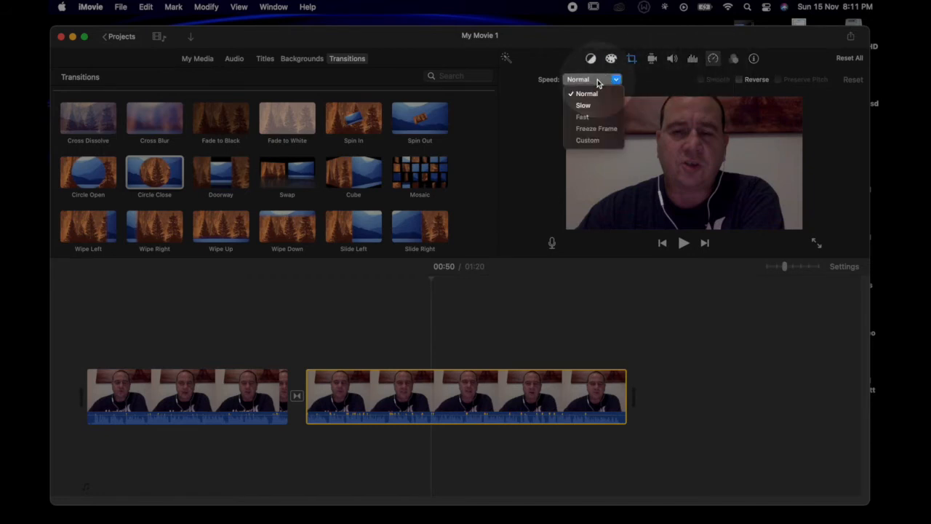
pyautogui.click(598, 120)
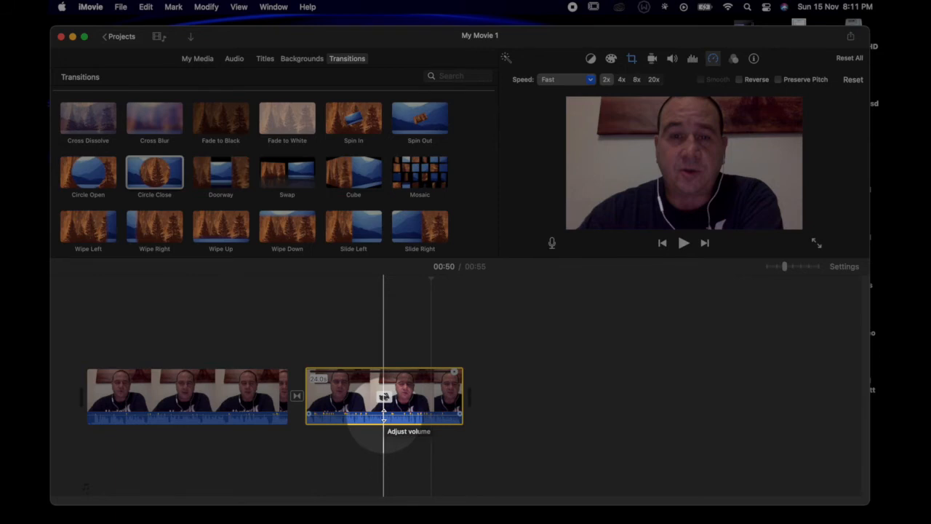
pyautogui.click(589, 82)
pyautogui.click(579, 96)
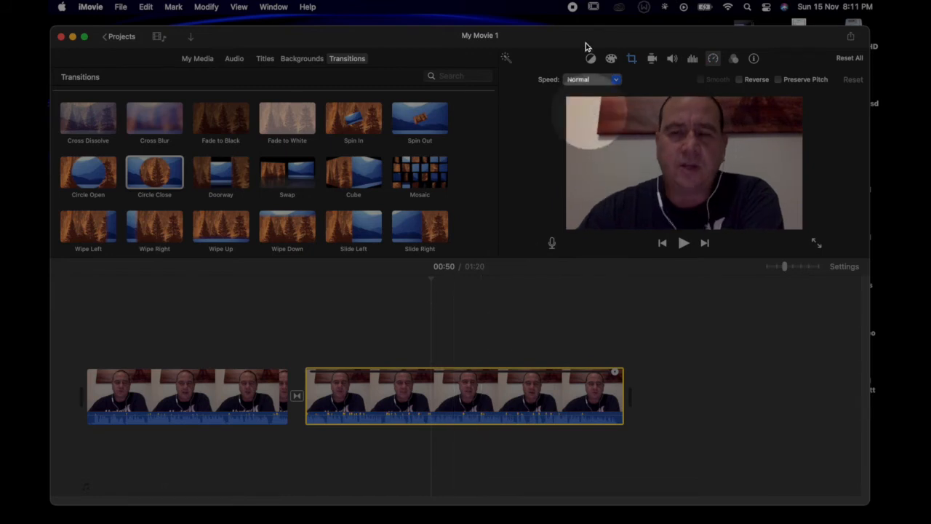
# - Add the WTWC.jpeg image from the desktop to the start of the timeline and set its cropping style to Fit
pyautogui.moveTo(587, 37); pyautogui.dragTo(436, 37)
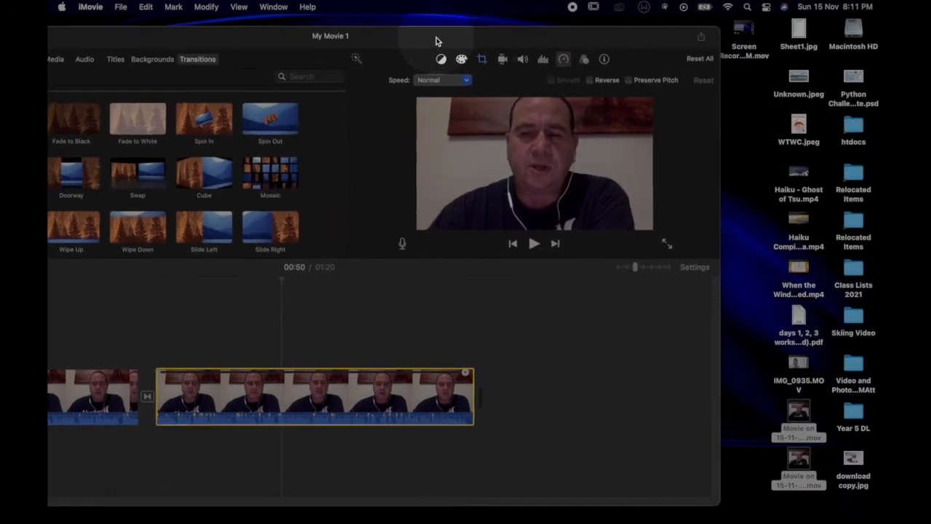
pyautogui.click(799, 127)
pyautogui.moveTo(798, 127); pyautogui.dragTo(95, 334)
pyautogui.moveTo(169, 48); pyautogui.dragTo(353, 40)
pyautogui.click(277, 336)
pyautogui.moveTo(238, 336); pyautogui.dragTo(100, 401)
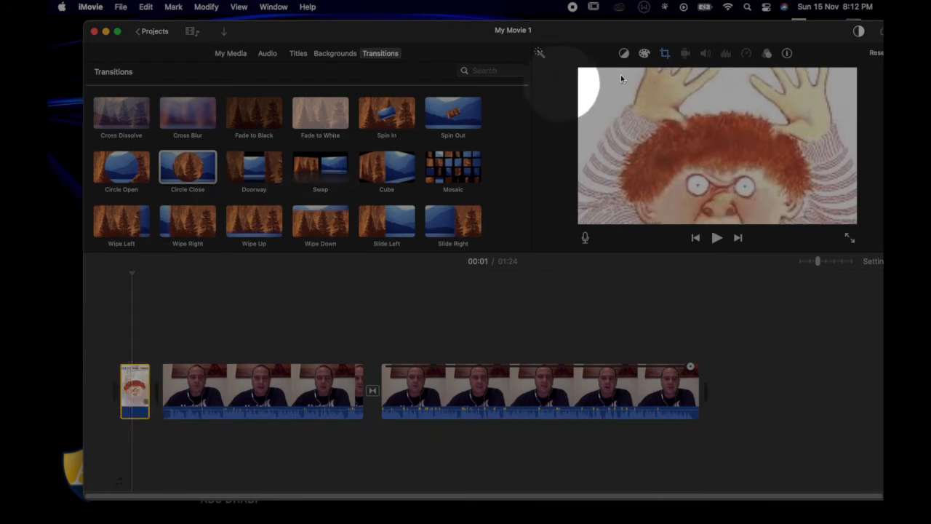
pyautogui.click(664, 55)
pyautogui.click(621, 75)
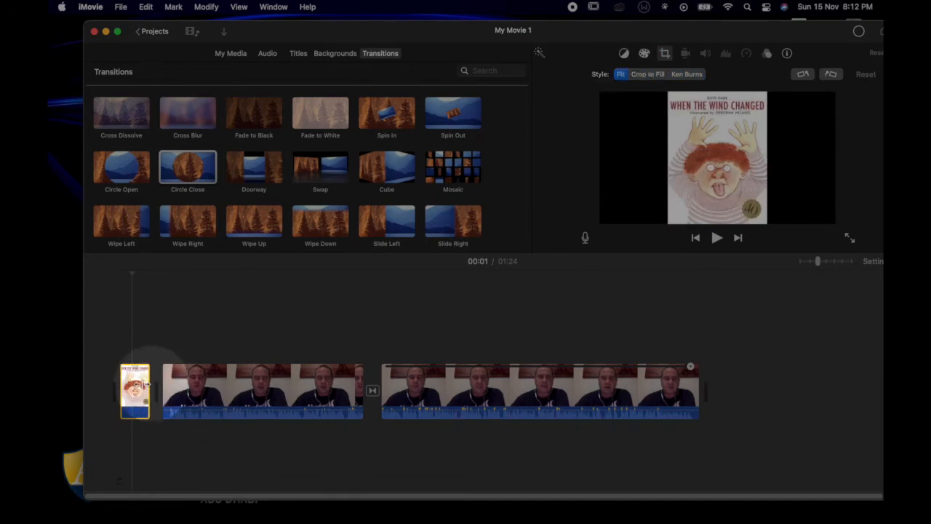
# - Record a voiceover of about 5 seconds from the very start of the movie, beginning under the book cover image
pyautogui.click(122, 357)
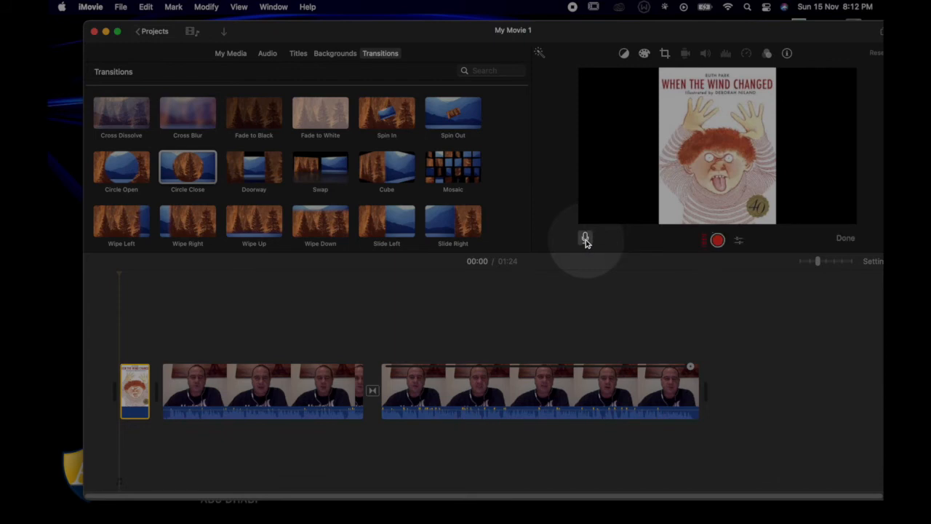
pyautogui.click(219, 333)
pyautogui.click(112, 341)
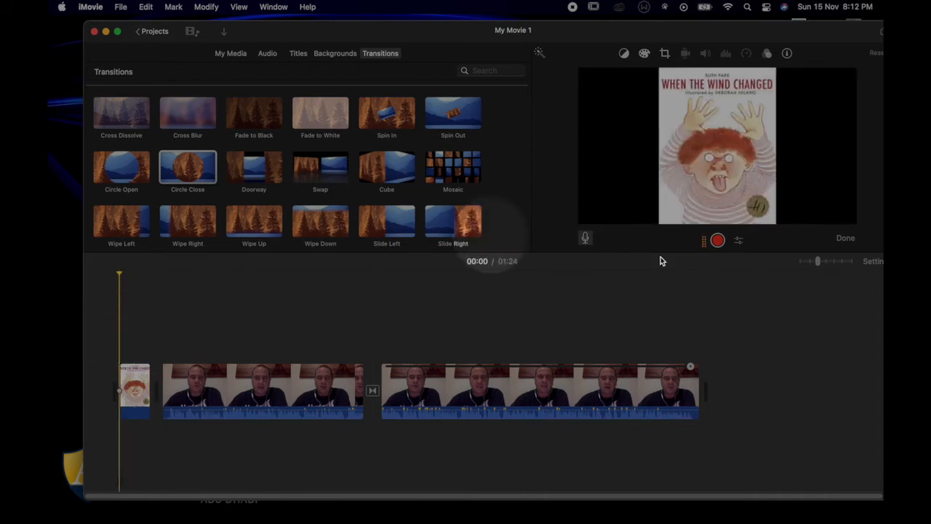
pyautogui.click(717, 240)
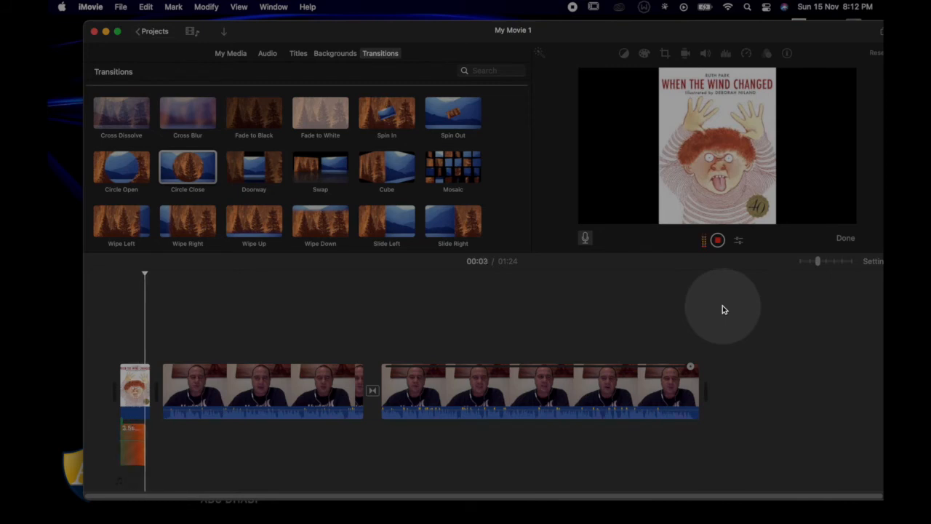
pyautogui.click(717, 240)
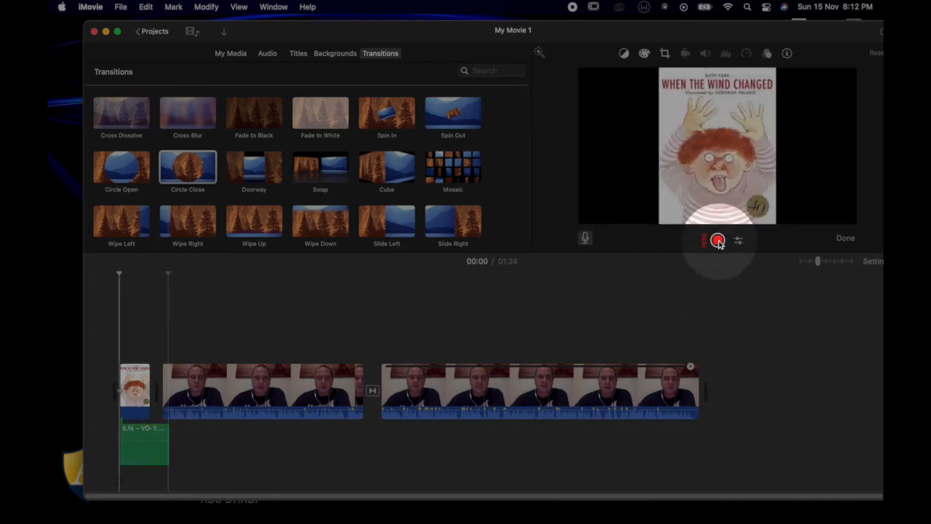
# - Try lowering the volume of the voiceover clip to 50%
pyautogui.click(144, 445)
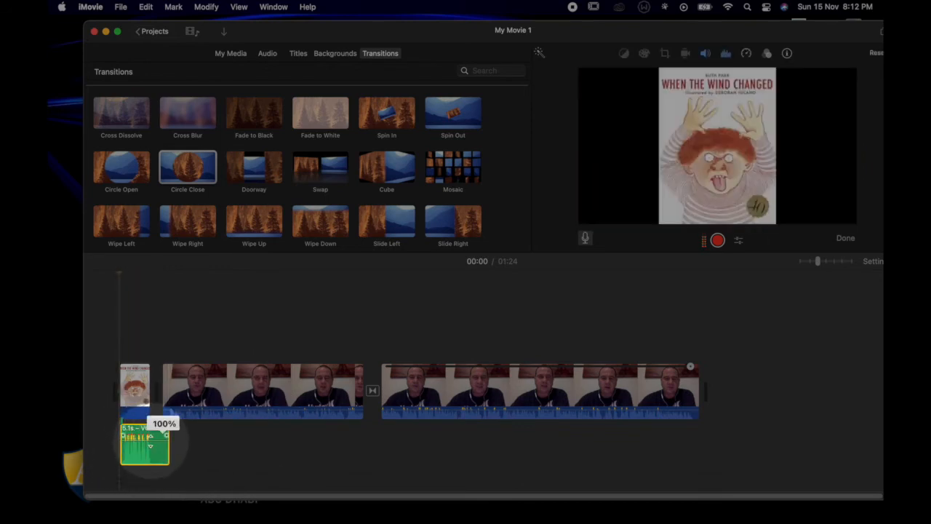
pyautogui.moveTo(150, 443); pyautogui.dragTo(150, 449)
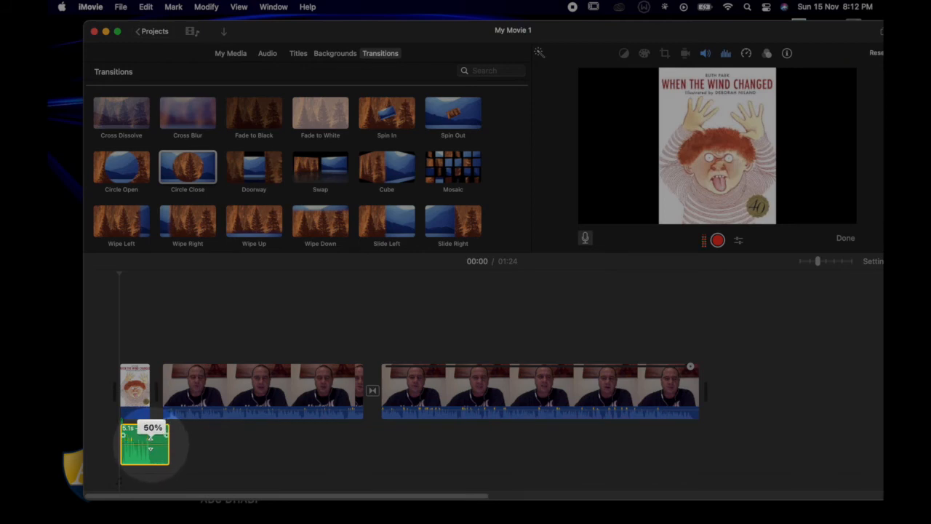
# - Play the movie from the start to check the voiceover against the book cover image
pyautogui.click(113, 363)
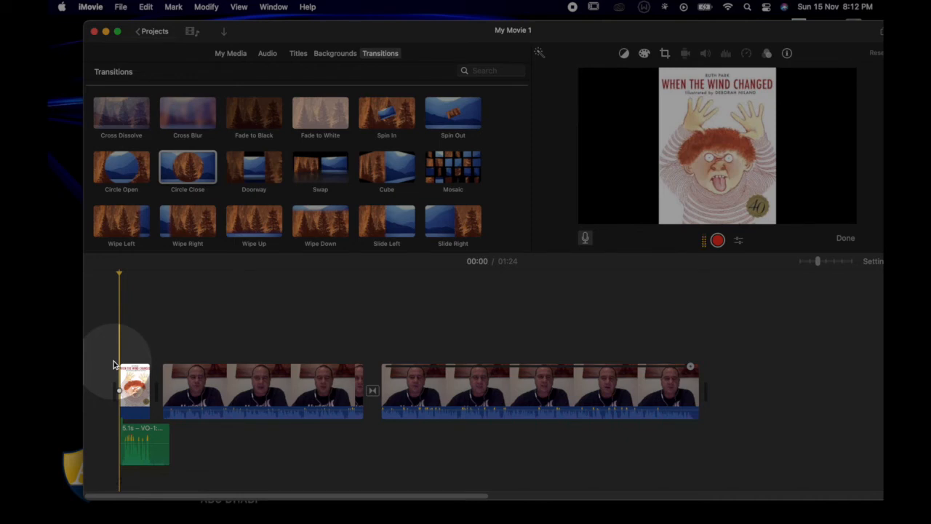
pyautogui.press('space')
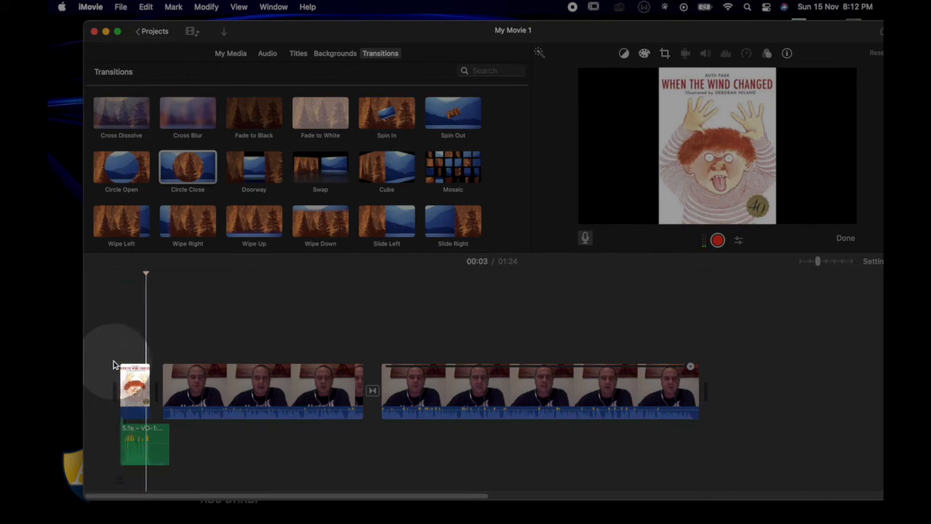
pyautogui.press('space')
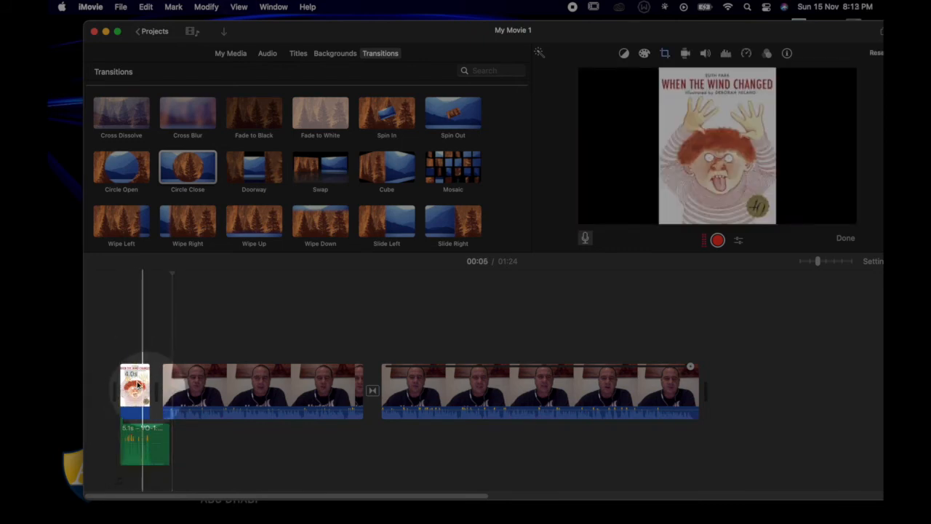
pyautogui.click(135, 436)
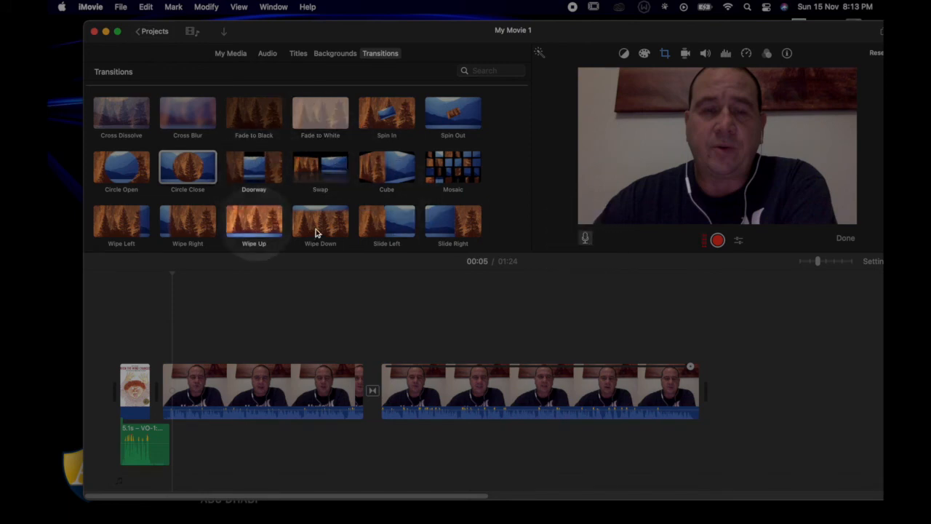
# - Show the available title styles and skim across the second video clip in the timeline
pyautogui.click(298, 53)
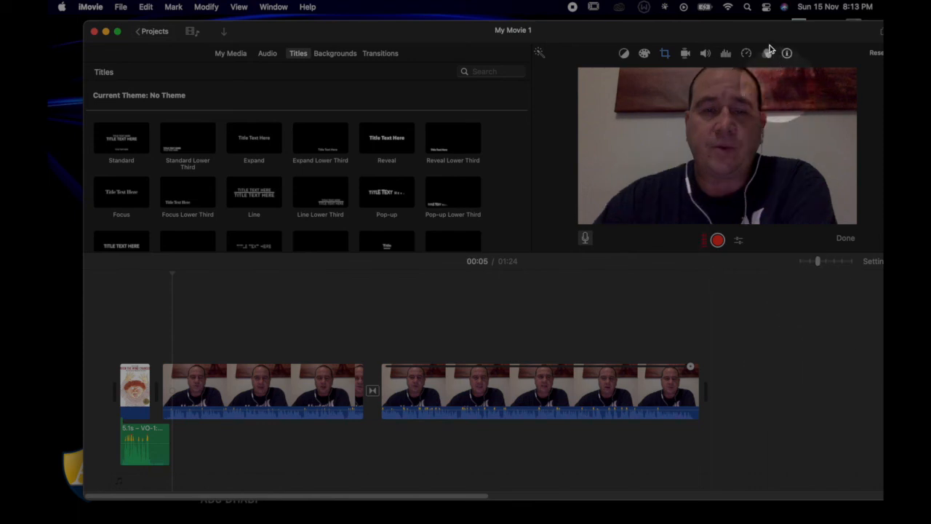
pyautogui.moveTo(708, 34); pyautogui.dragTo(466, 88)
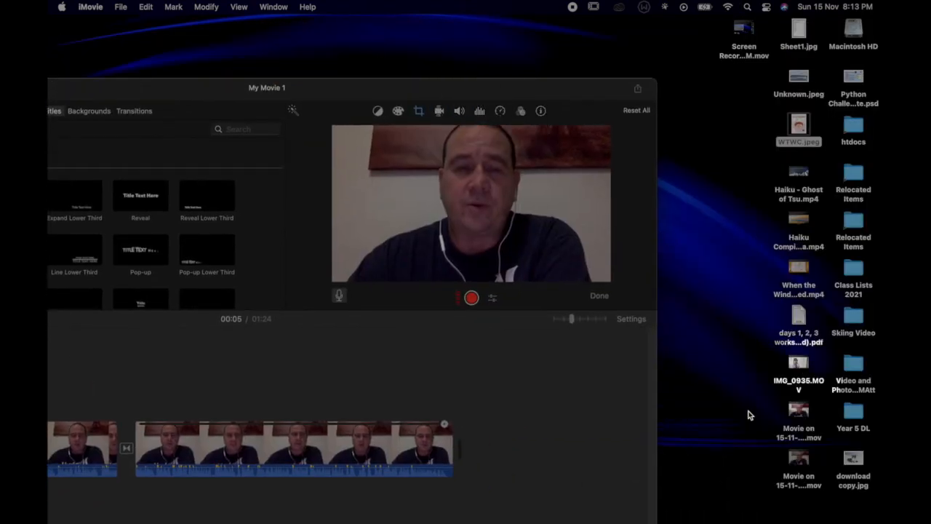
pyautogui.moveTo(509, 94); pyautogui.dragTo(718, 41)
pyautogui.click(443, 332)
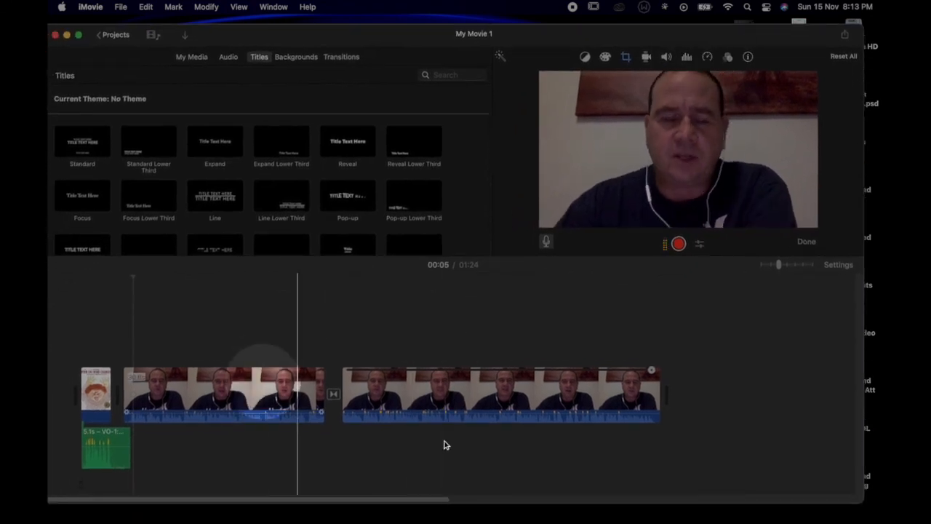
pyautogui.click(363, 424)
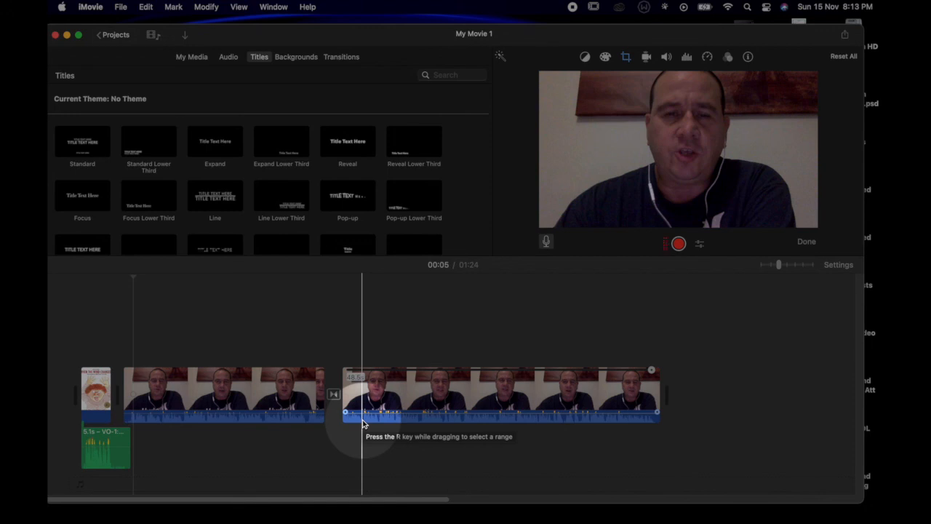
pyautogui.moveTo(363, 424); pyautogui.dragTo(486, 445)
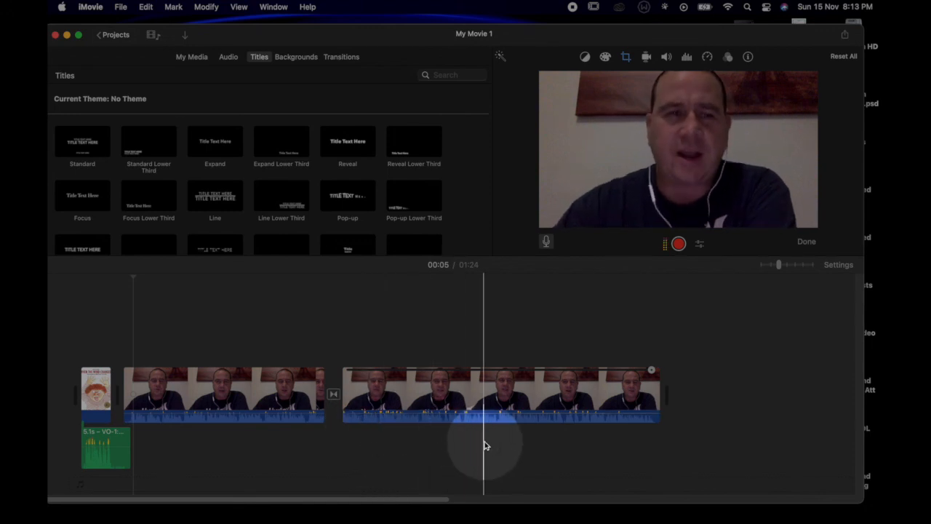
pyautogui.moveTo(486, 445); pyautogui.dragTo(364, 355)
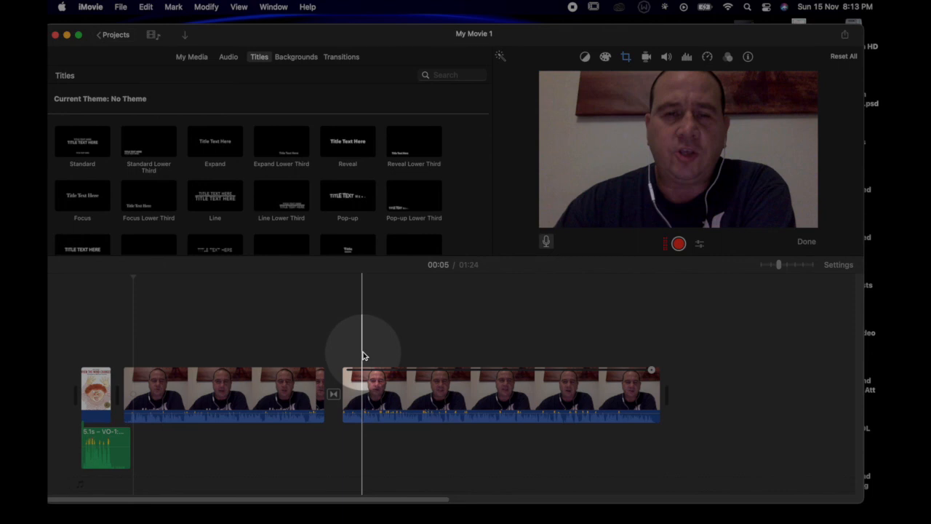